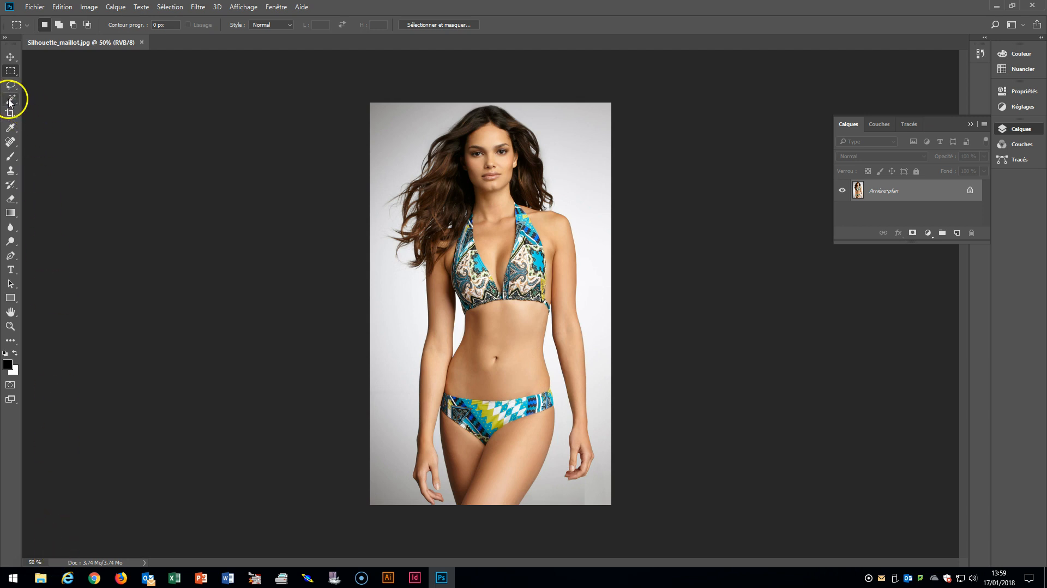
- In Select and Mask with 43% transparency, quick-select the woman's hair, face, torso, legs and both arms
click(445, 26)
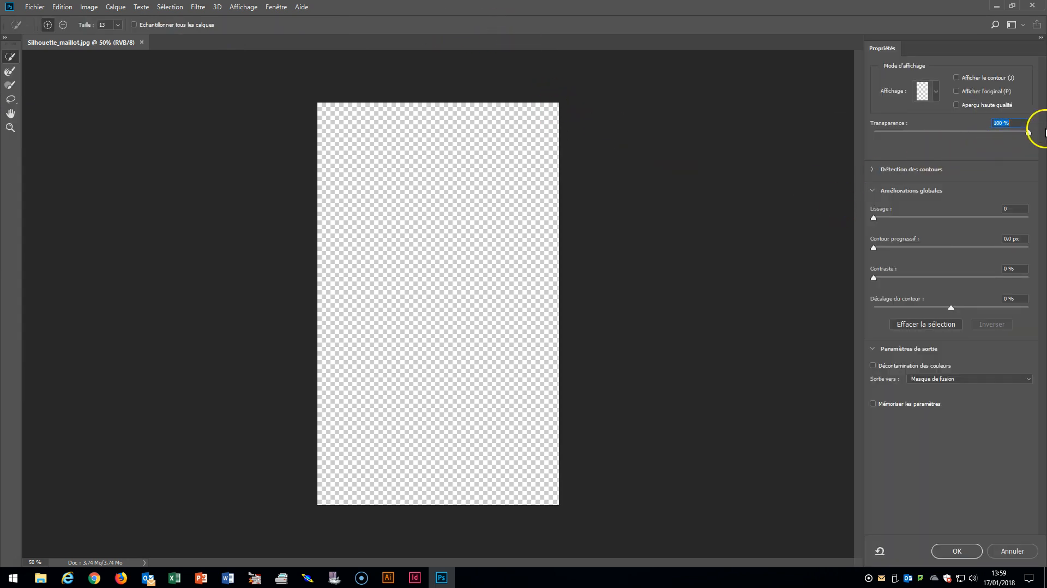
drag(1030, 137, 943, 141)
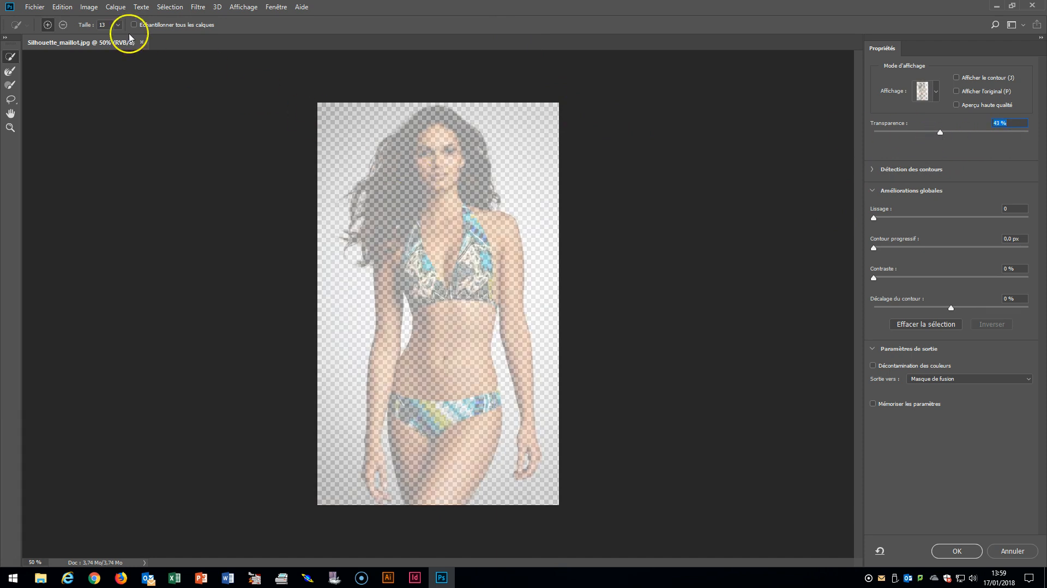
mouse_move(472, 200)
mouse_down()
mouse_move(463, 145)
mouse_move(435, 130)
mouse_move(385, 185)
mouse_move(390, 216)
mouse_move(452, 292)
mouse_move(443, 384)
mouse_up()
drag(448, 436, 432, 502)
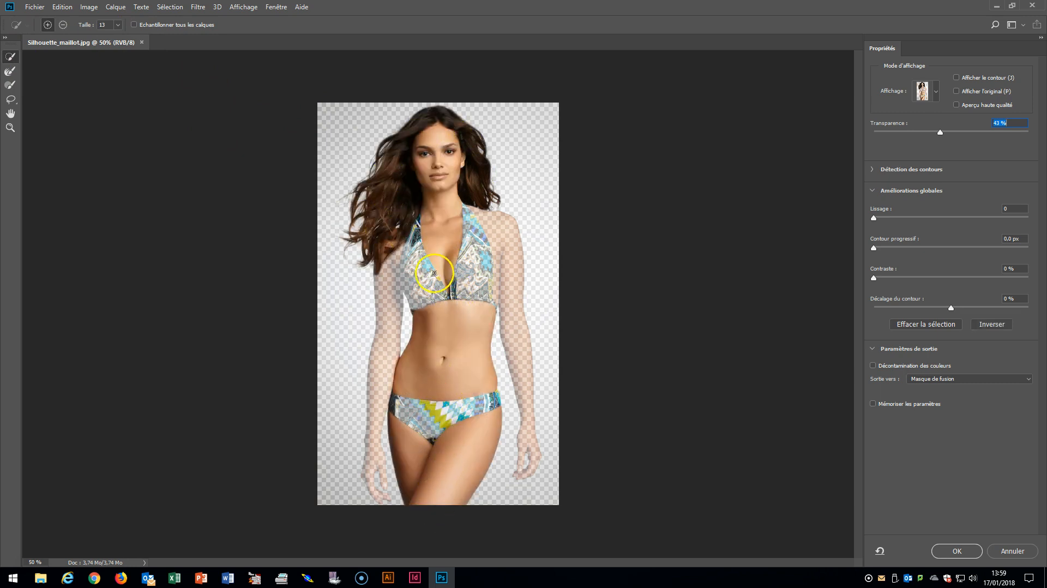
mouse_move(411, 254)
mouse_down()
mouse_move(476, 238)
mouse_move(473, 226)
mouse_move(498, 239)
mouse_move(489, 287)
mouse_up()
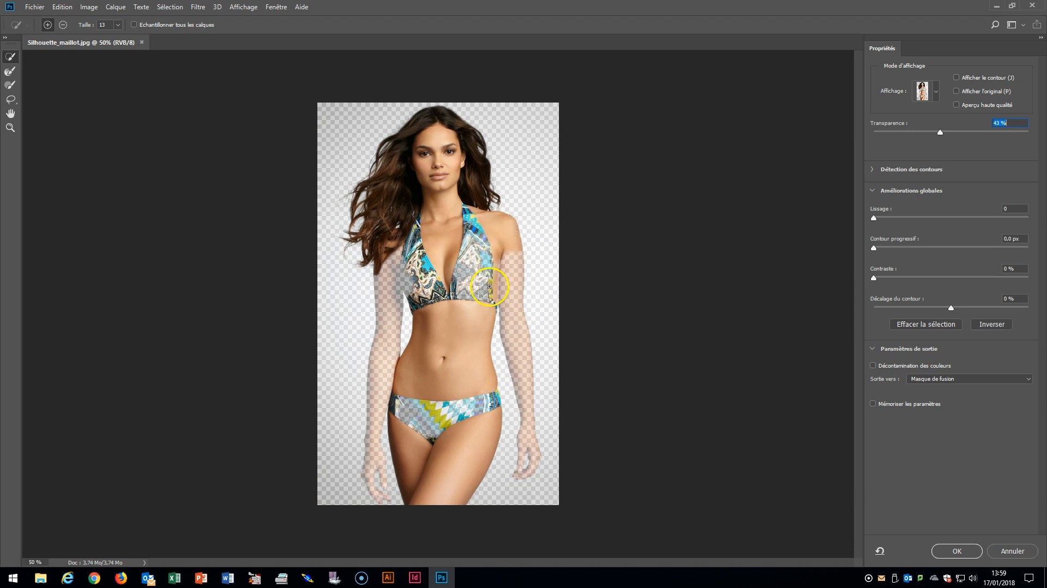
drag(512, 249, 513, 296)
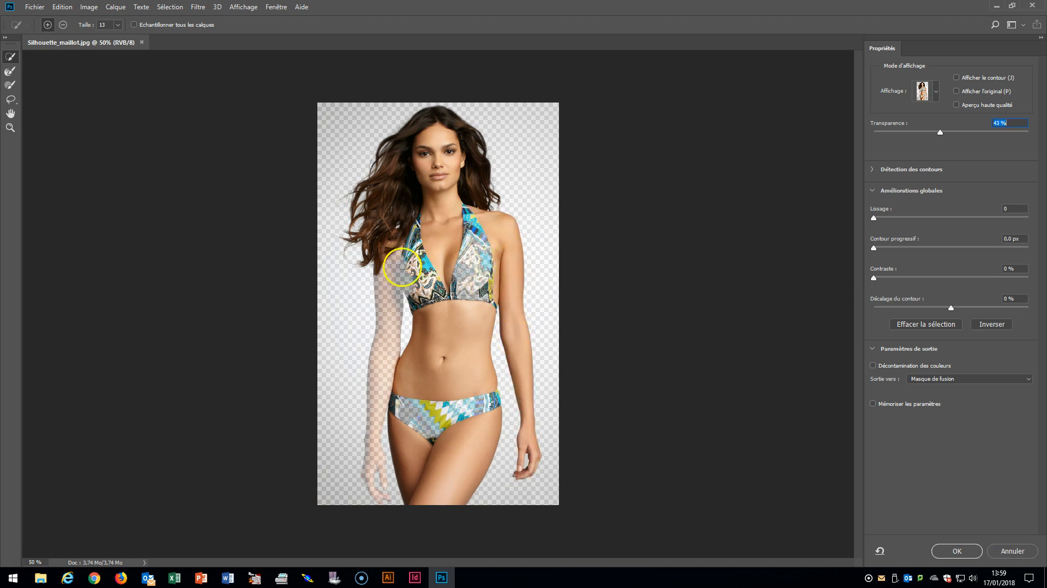
drag(409, 252, 393, 293)
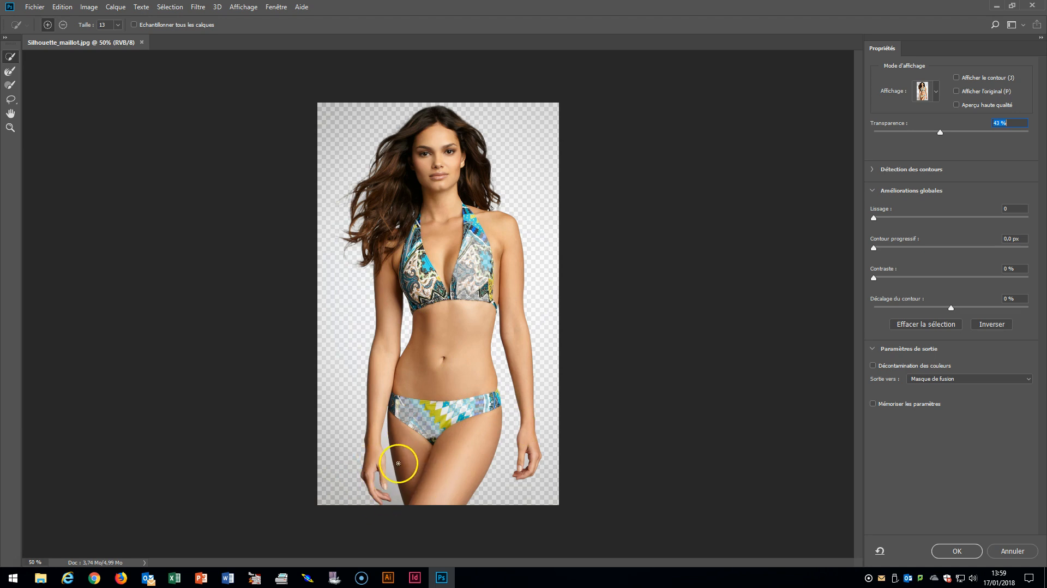
- Subtract the grey background between the hand and thigh from the selection with a size 1 brush
click(118, 25)
click(113, 37)
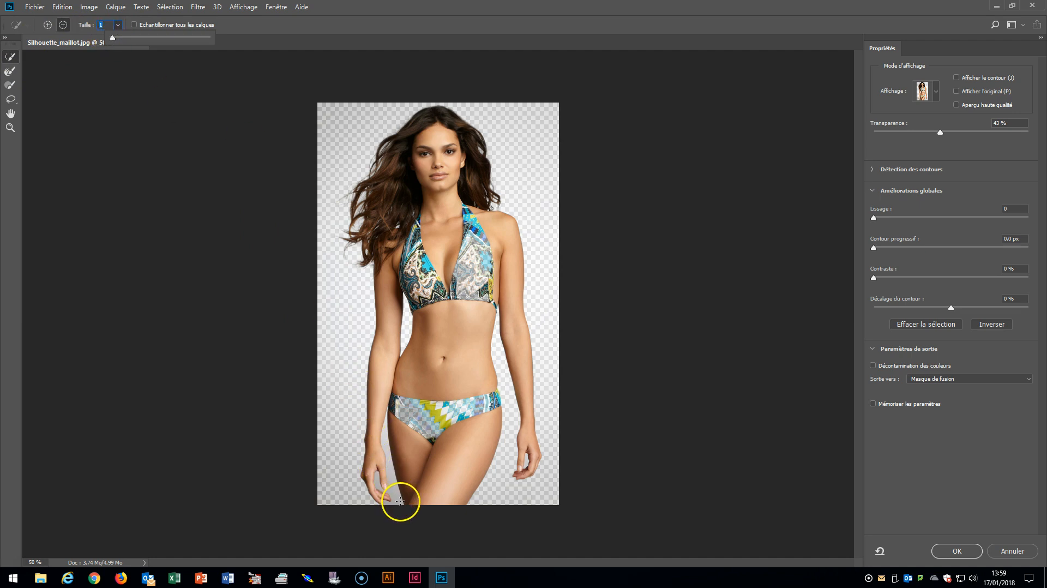
drag(400, 501, 390, 463)
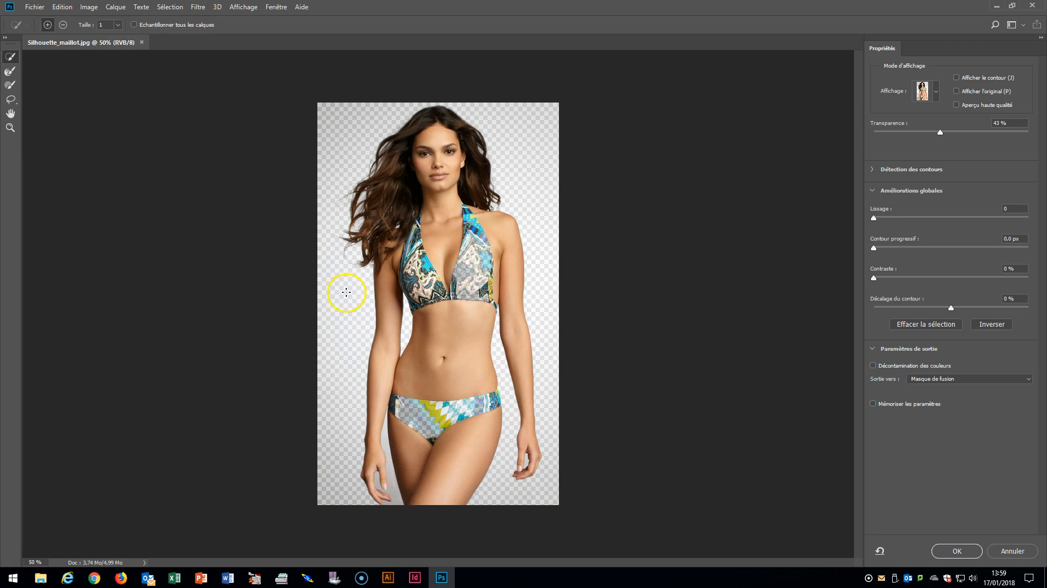
- Set the selection brush size to 9 and subtract the remaining background around the hand beside the thigh
click(118, 25)
drag(112, 37, 122, 39)
key(alt)
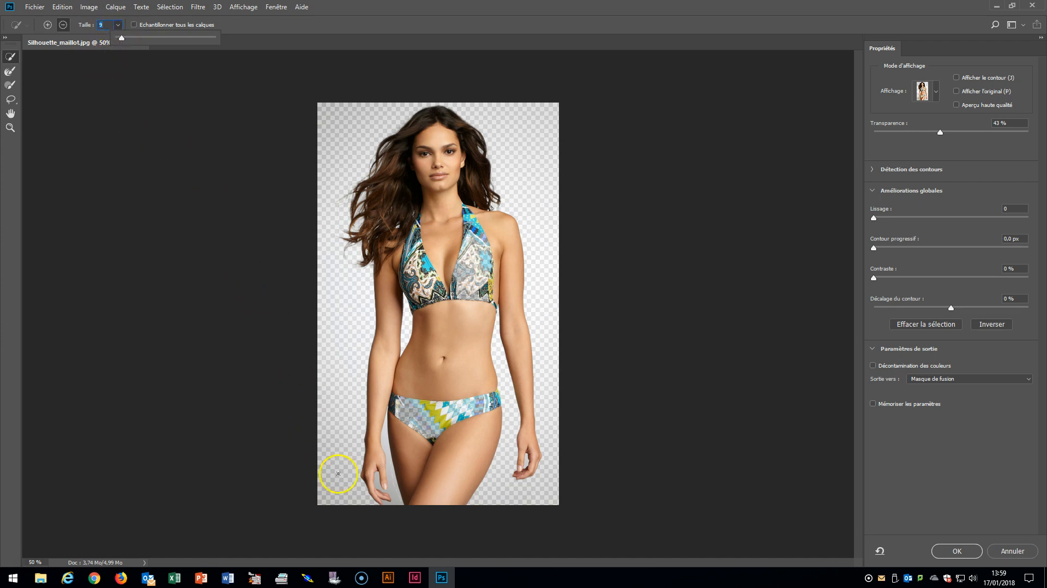
mouse_move(391, 502)
mouse_down()
mouse_move(385, 436)
mouse_move(376, 461)
mouse_move(383, 448)
mouse_up()
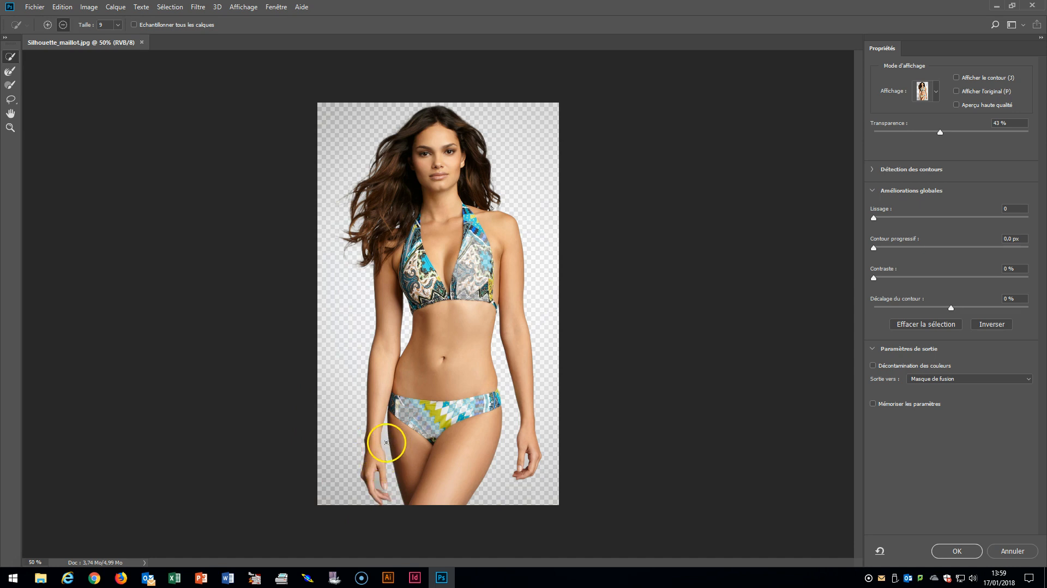
drag(377, 482, 386, 484)
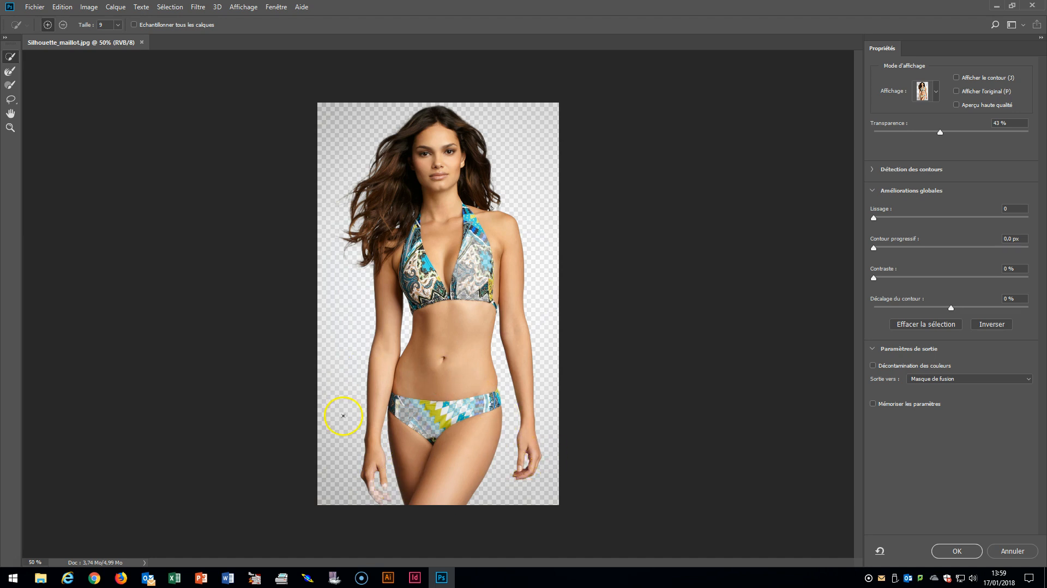
- Add the faded fingers and thumbnail of the hand beside the thigh back to the selection
key(z)
drag(344, 436, 453, 537)
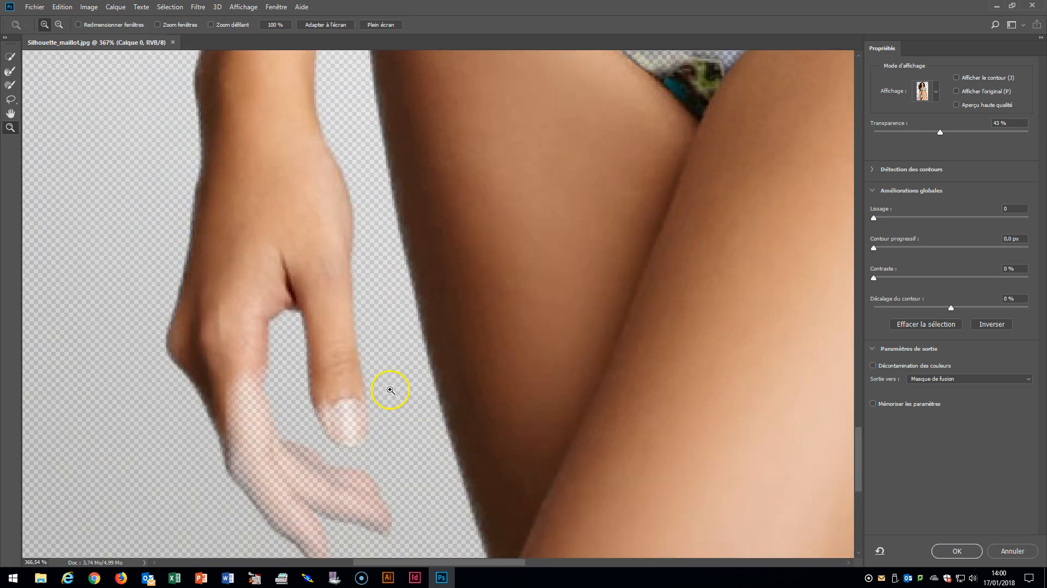
click(10, 56)
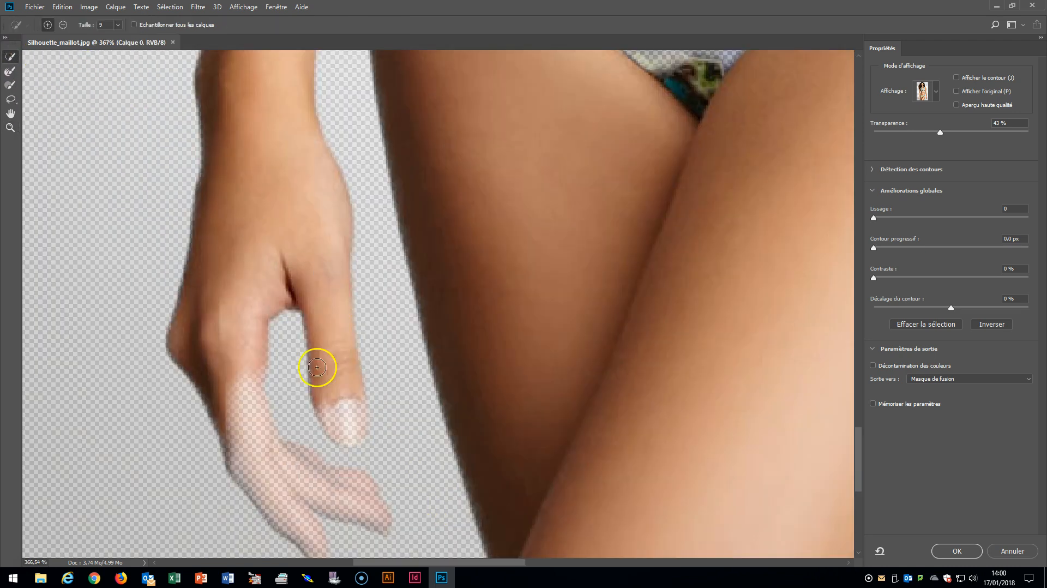
mouse_move(243, 398)
mouse_down()
mouse_move(251, 435)
mouse_move(256, 375)
mouse_move(256, 416)
mouse_move(241, 397)
mouse_up()
mouse_move(374, 509)
mouse_down()
mouse_move(291, 477)
mouse_move(346, 412)
mouse_up()
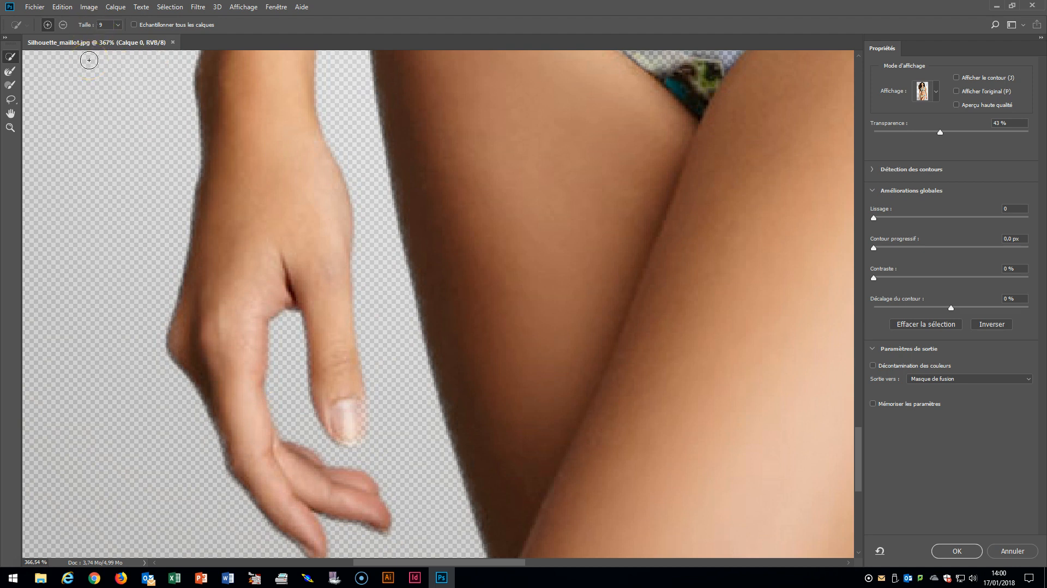
- Add the still-faded patterned areas of the bikini bottom and bikini top to the selection
key(ctrl+minus)
key(ctrl+minus)
key(ctrl+minus)
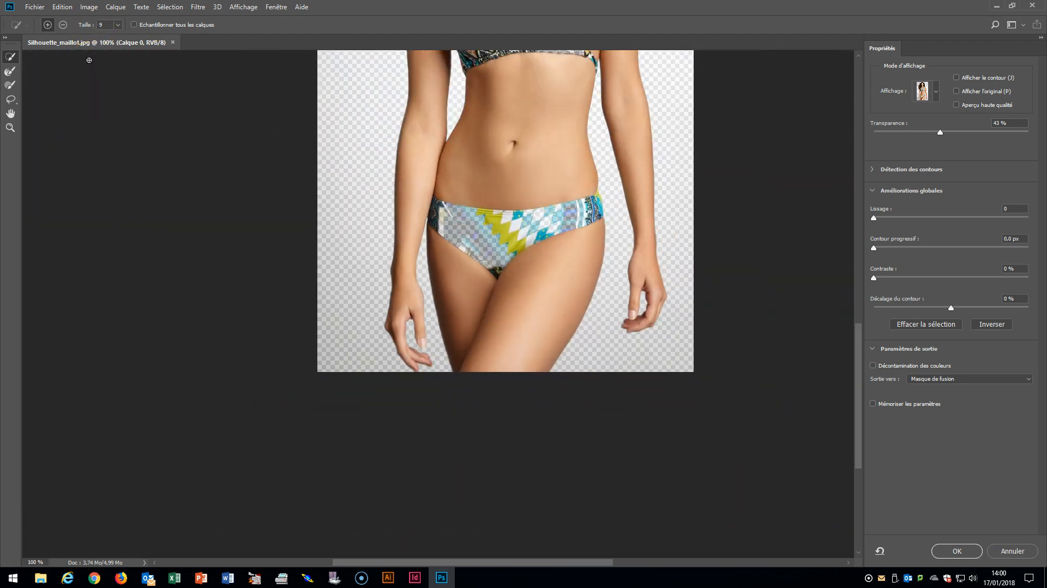
key(ctrl+minus)
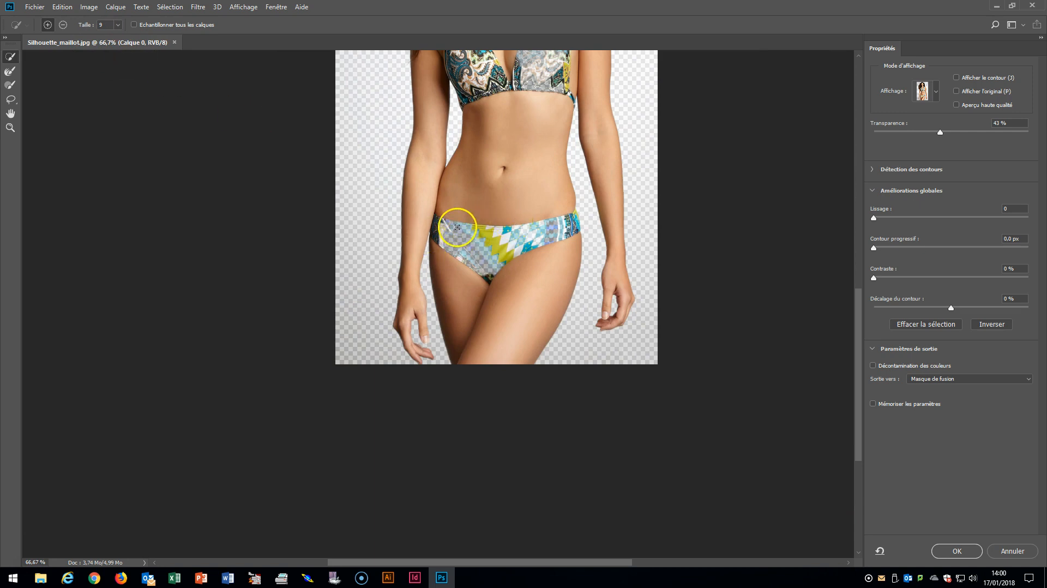
mouse_move(453, 227)
mouse_down()
mouse_move(503, 244)
mouse_move(535, 223)
mouse_move(562, 217)
mouse_up()
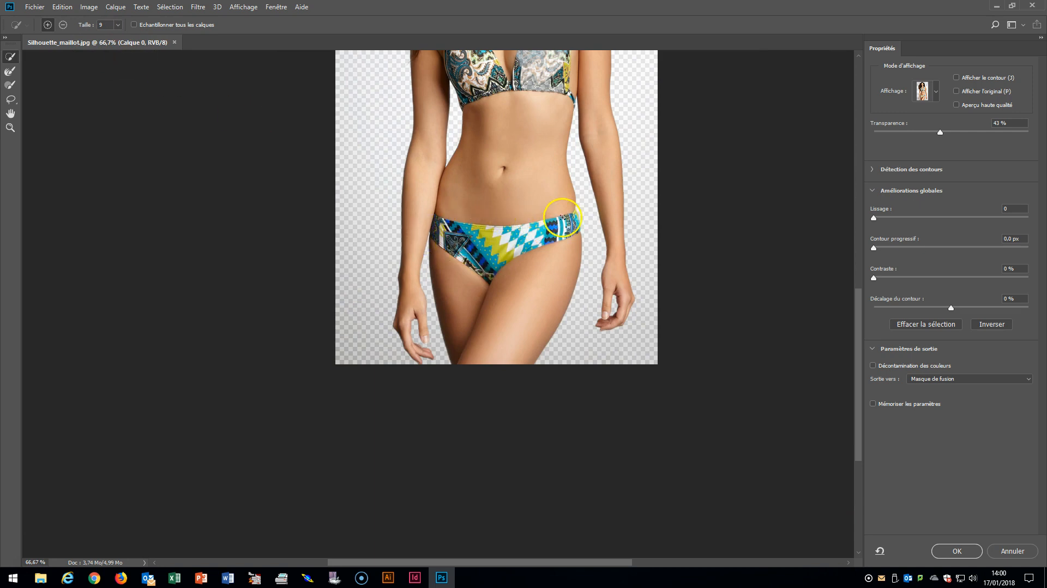
scroll(473, 129, up, 5)
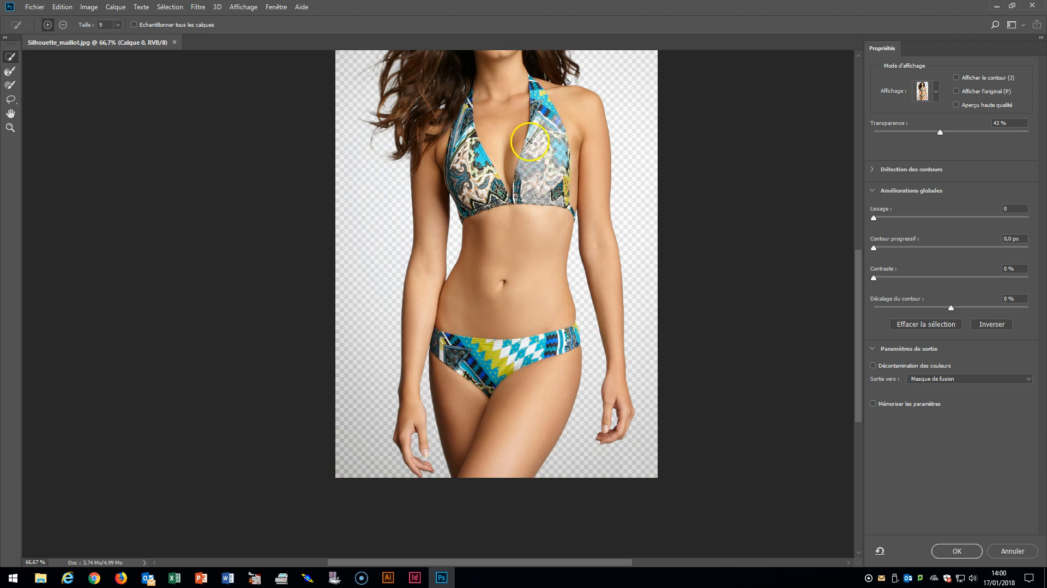
drag(567, 155, 568, 158)
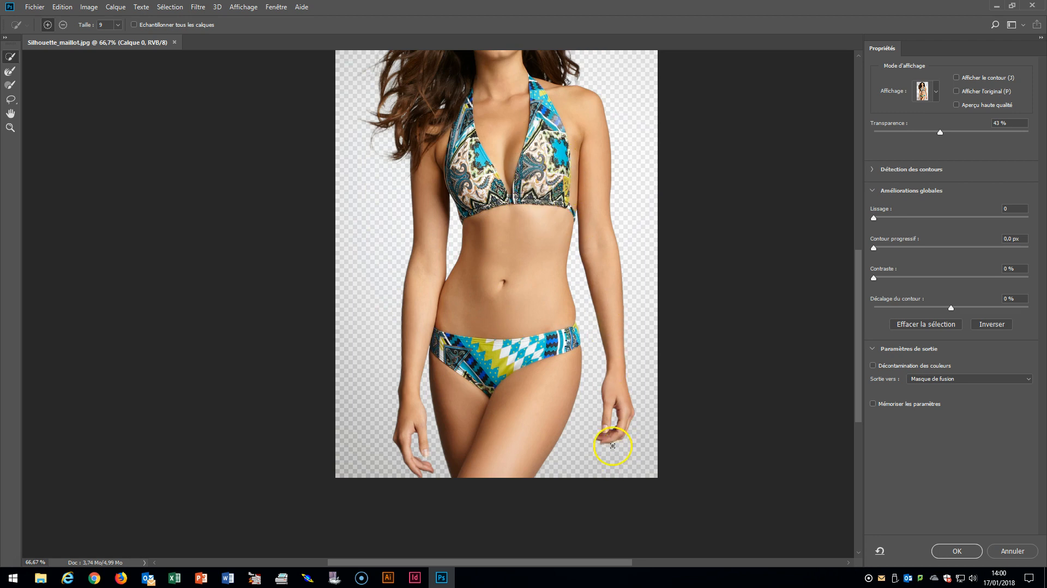
- Set the preview transparency to 100% and refine the hair edges on both sides with the Refine Edge brush
scroll(498, 208, up, 6)
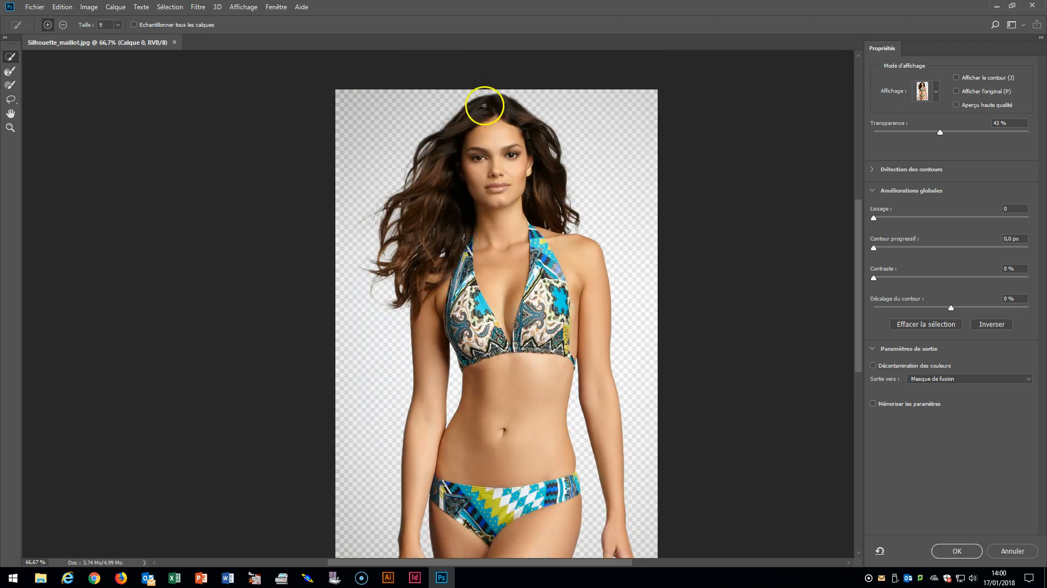
drag(942, 133, 1045, 145)
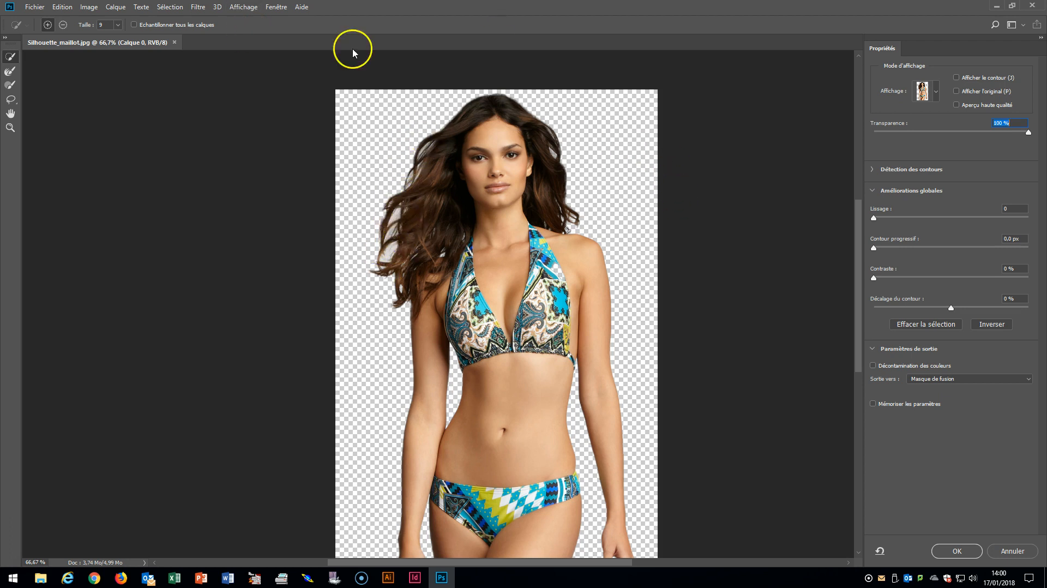
click(9, 72)
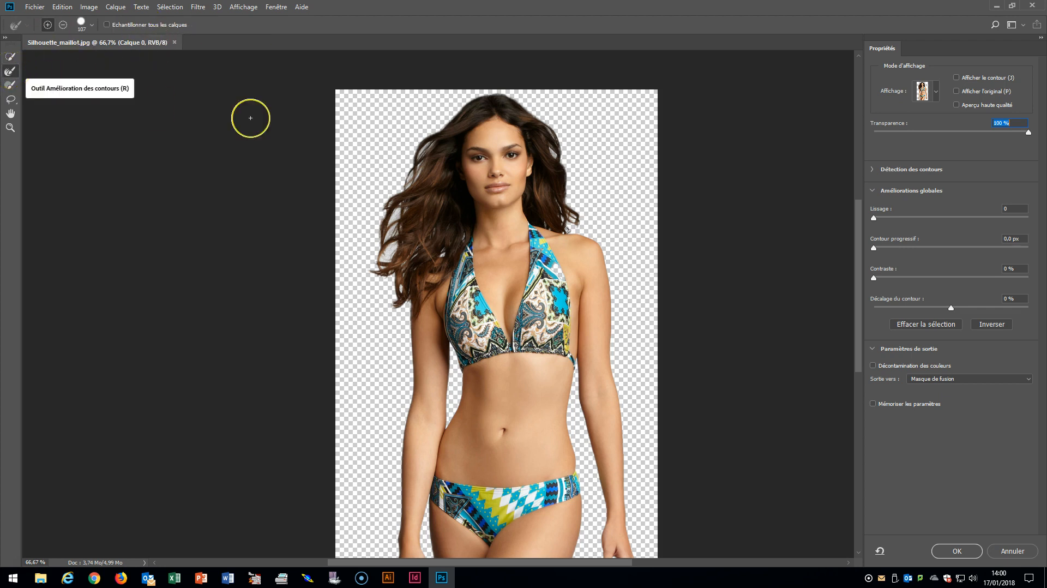
mouse_move(435, 147)
mouse_down()
mouse_move(390, 206)
mouse_move(386, 289)
mouse_up()
mouse_move(585, 191)
mouse_down()
mouse_move(568, 134)
mouse_move(587, 168)
mouse_up()
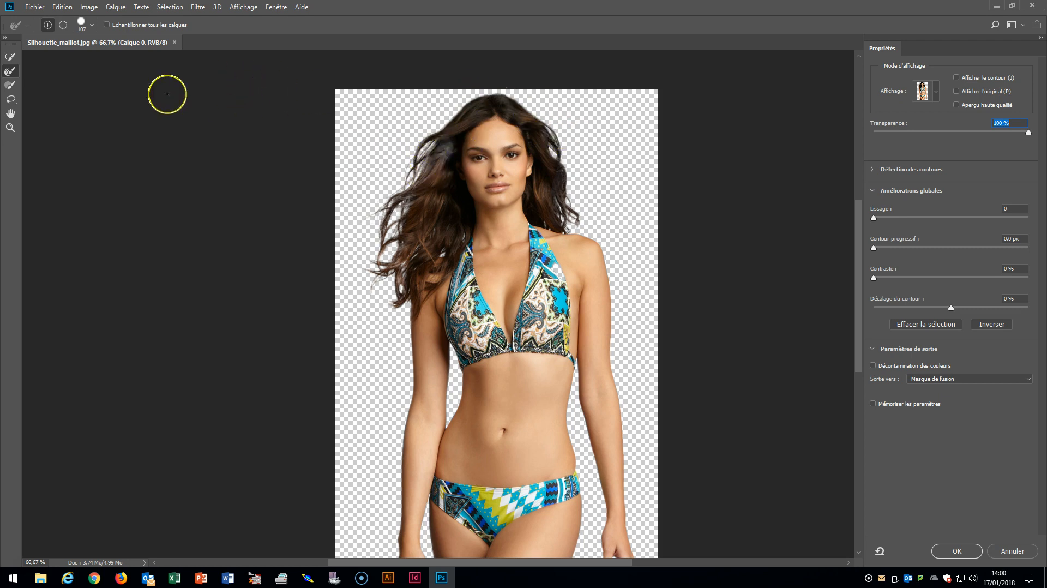
- Reinforce the selection inside the hair near the forehead and on the bikini top with the Quick Selection tool
click(11, 57)
mouse_move(447, 156)
mouse_down()
mouse_move(432, 169)
mouse_move(449, 162)
mouse_move(462, 130)
mouse_up()
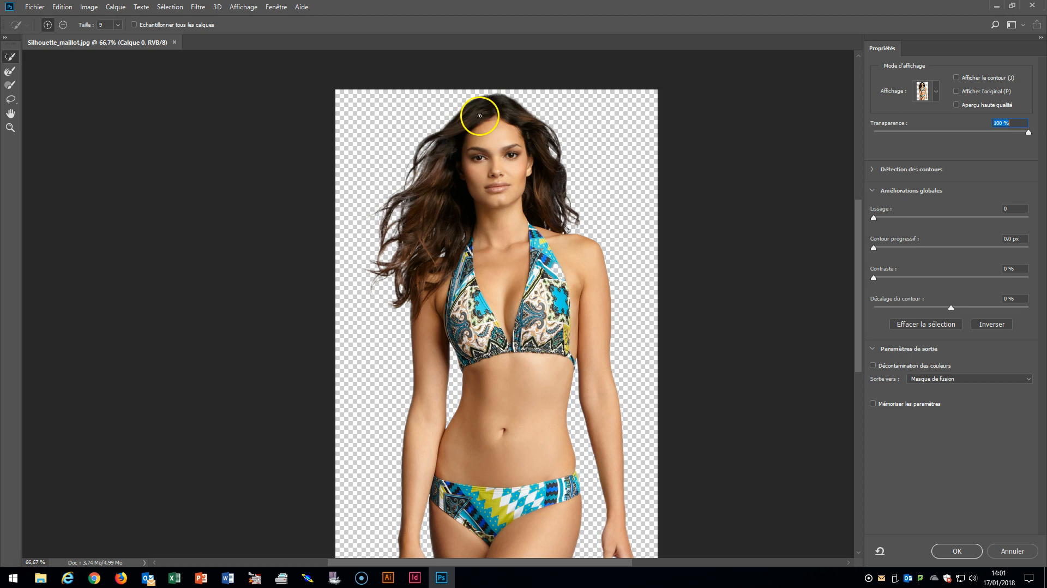
drag(555, 267, 568, 282)
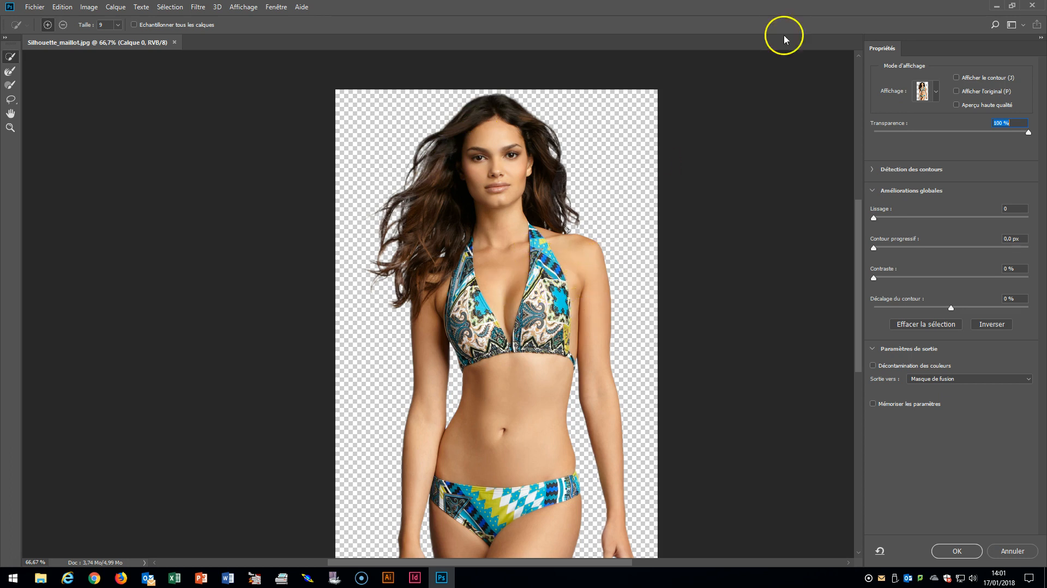
- Set the preview to Noir et blanc and examine the mask from the hair to the hands for gaps
click(934, 96)
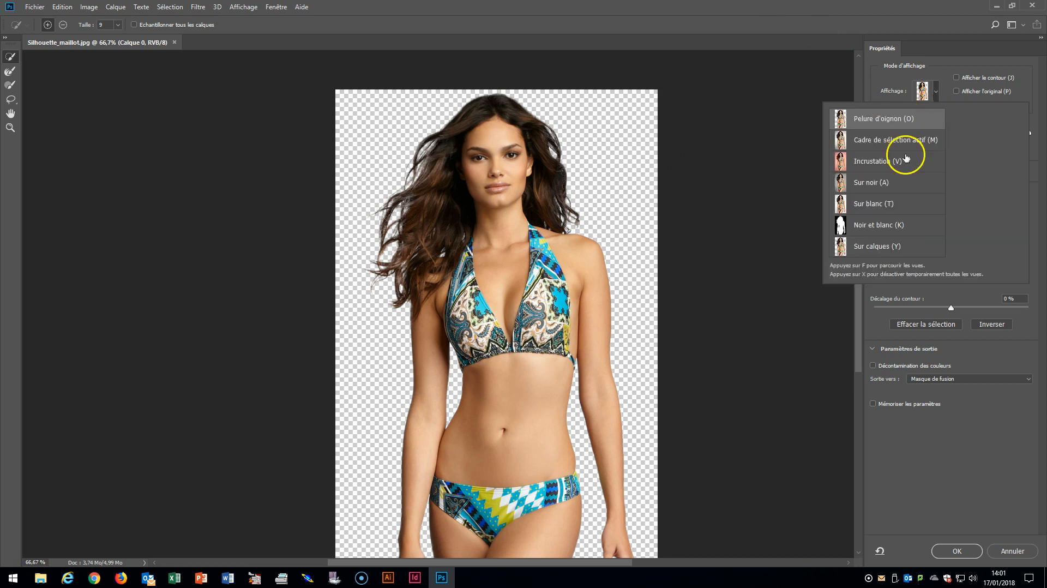
click(895, 225)
scroll(705, 170, down, 2)
scroll(706, 170, down, 1)
scroll(706, 170, up, 4)
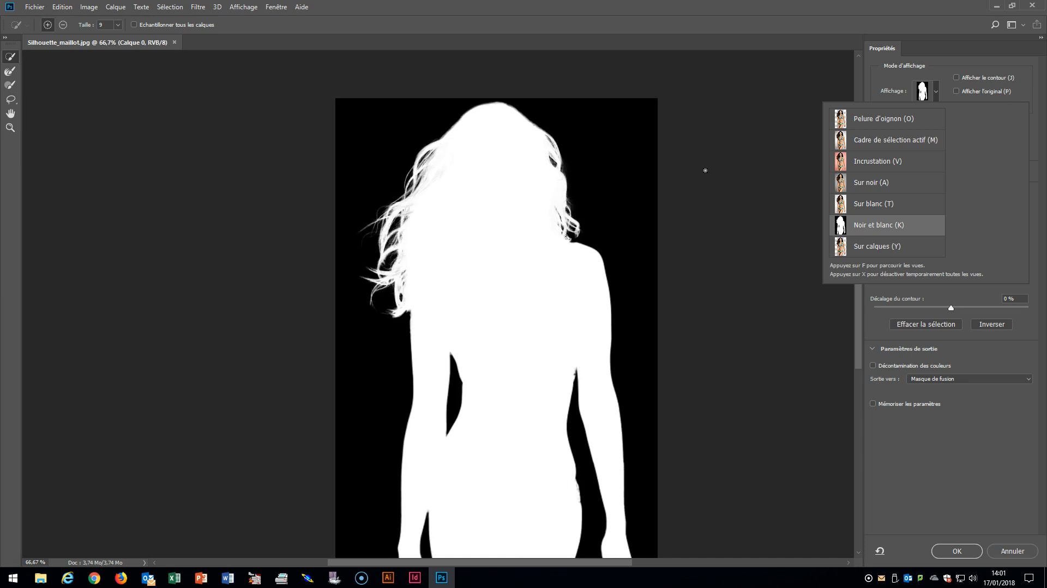
scroll(705, 170, down, 3)
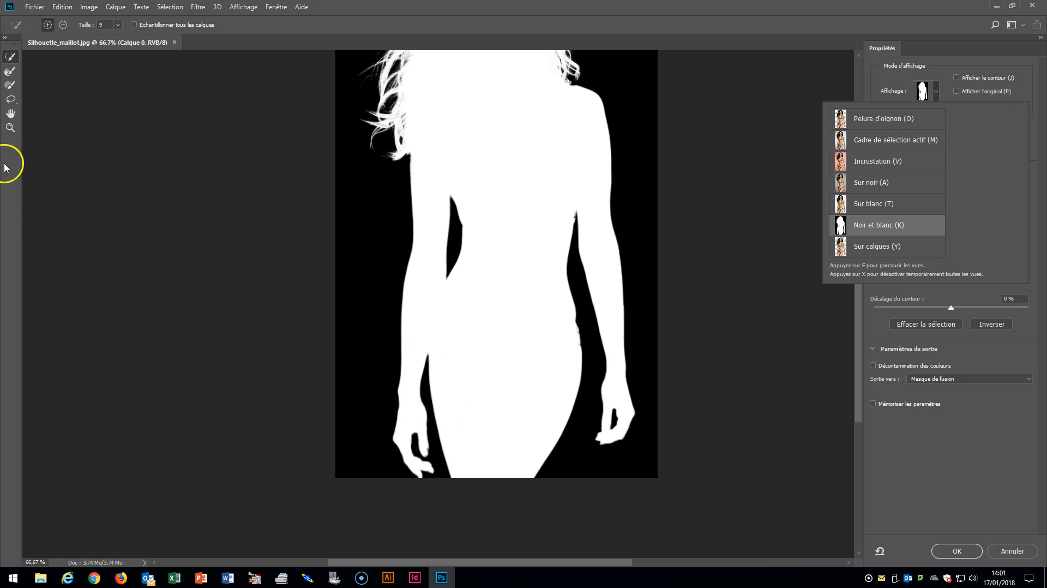
click(385, 411)
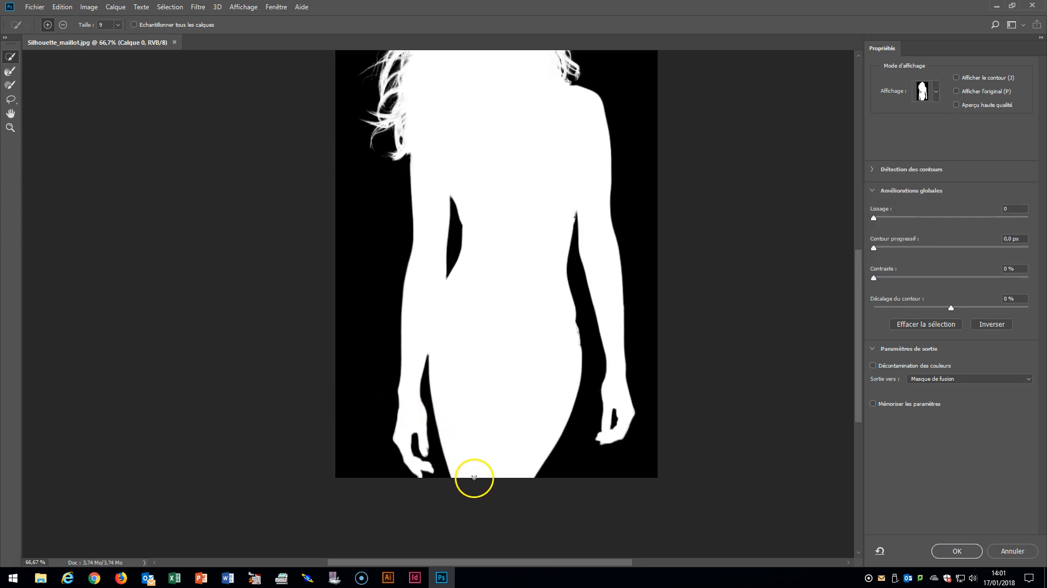
- Paint the ragged mask areas solid white at the thumb tip and along the hip edge with the brush
click(10, 127)
drag(366, 393, 526, 499)
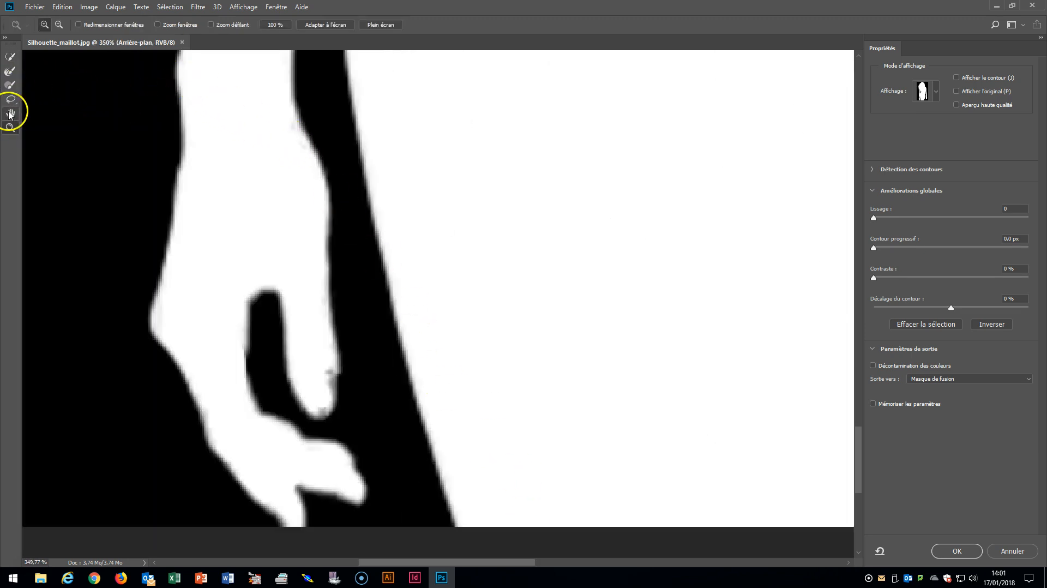
click(11, 86)
mouse_move(323, 390)
mouse_down()
mouse_move(320, 401)
mouse_move(324, 357)
mouse_up()
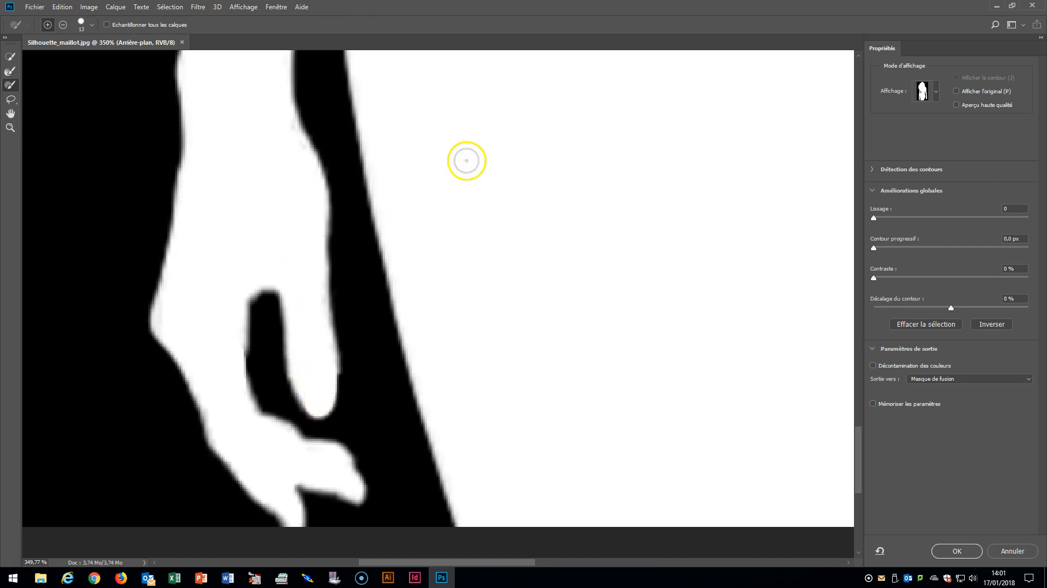
mouse_move(607, 199)
mouse_down()
mouse_move(531, 224)
mouse_move(441, 392)
mouse_up()
mouse_move(503, 233)
mouse_down()
mouse_move(529, 342)
mouse_move(518, 260)
mouse_move(467, 172)
mouse_up()
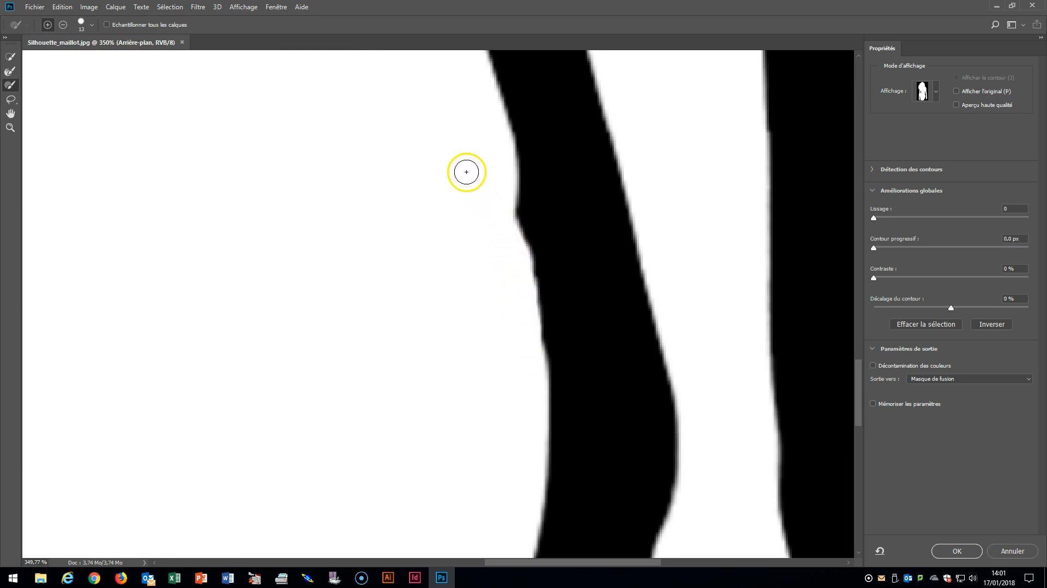
- Return the preview to Pelure d'oignon and check the cutout around the hip and hand at lower magnification
click(937, 91)
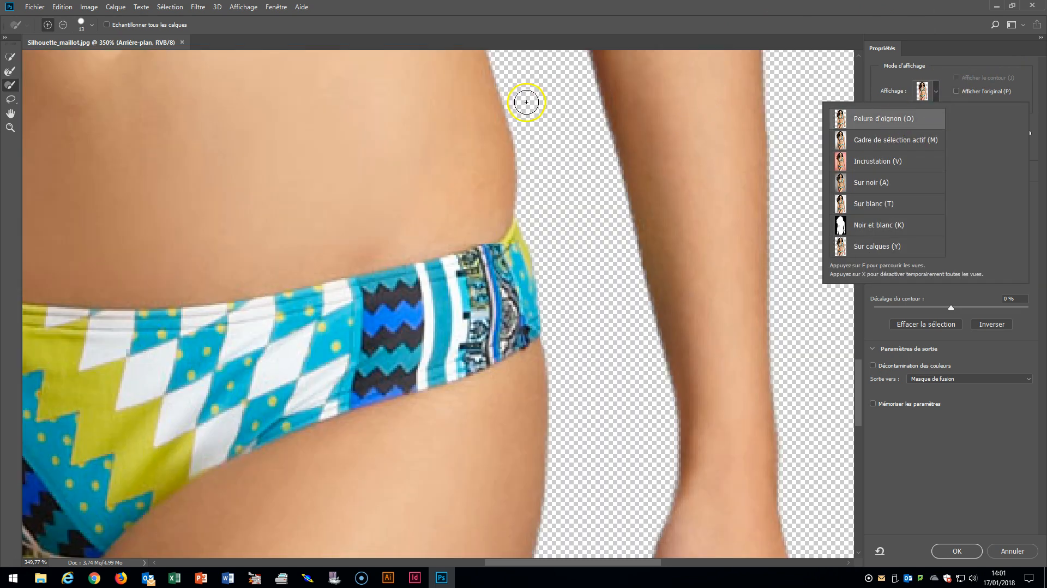
click(9, 127)
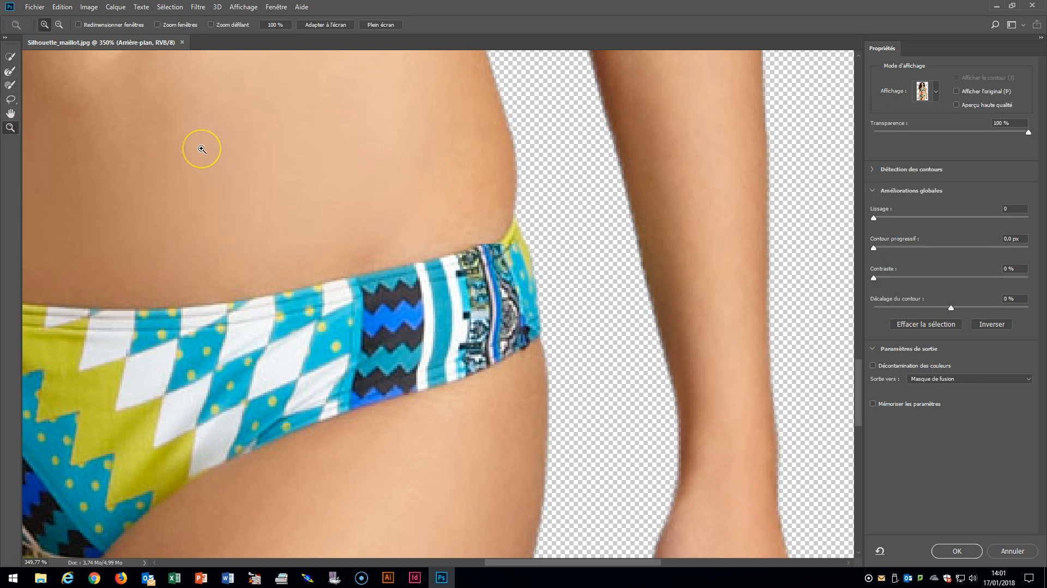
alt+click(218, 151)
alt+click(251, 158)
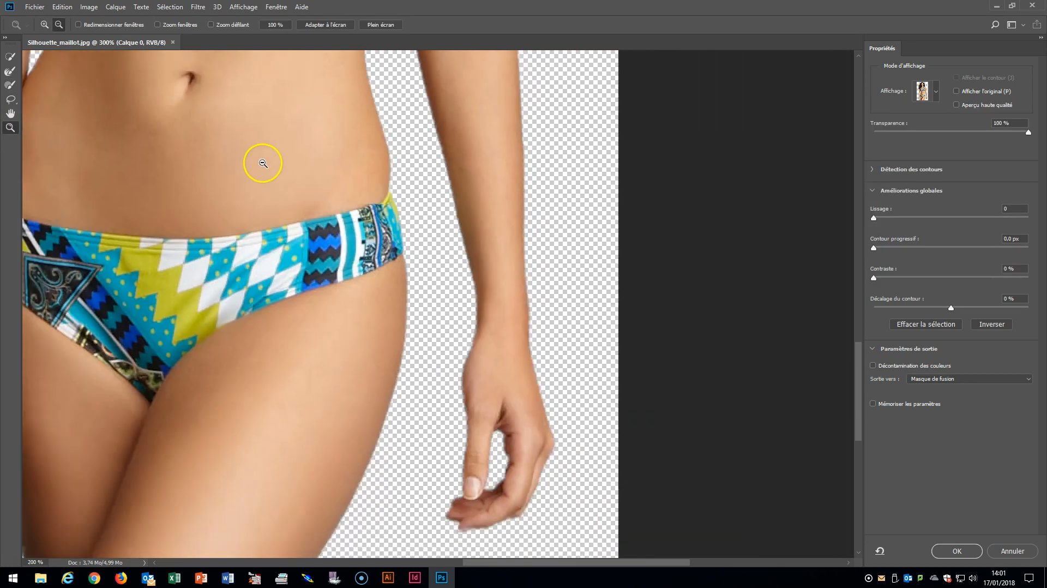
- Enable Décontamination des couleurs and output the cutout as Nouveau calque avec masque de fusion
alt+click(263, 163)
alt+click(267, 164)
scroll(272, 163, up, 3)
scroll(272, 163, up, 5)
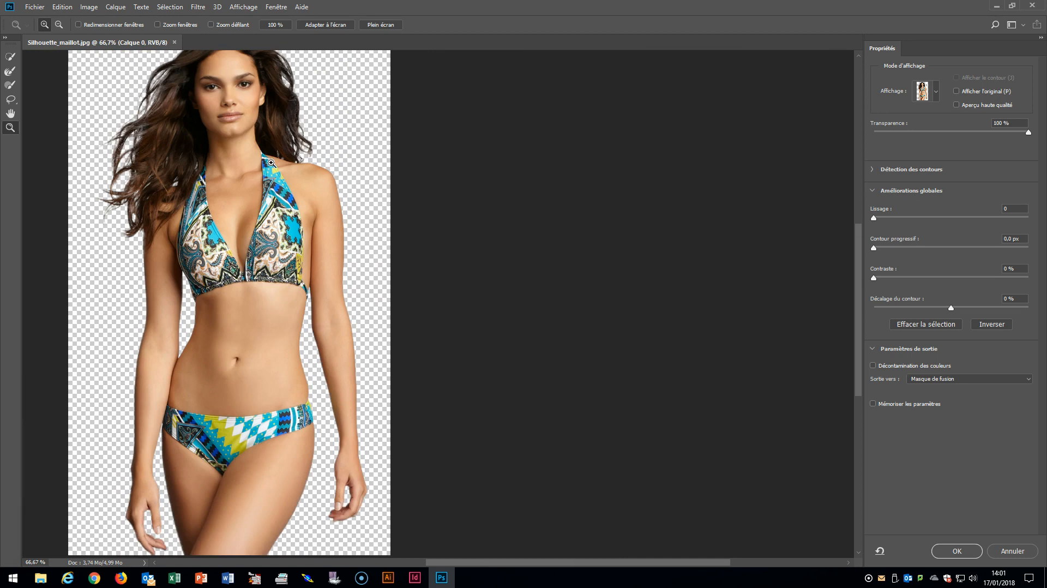
drag(201, 187, 476, 157)
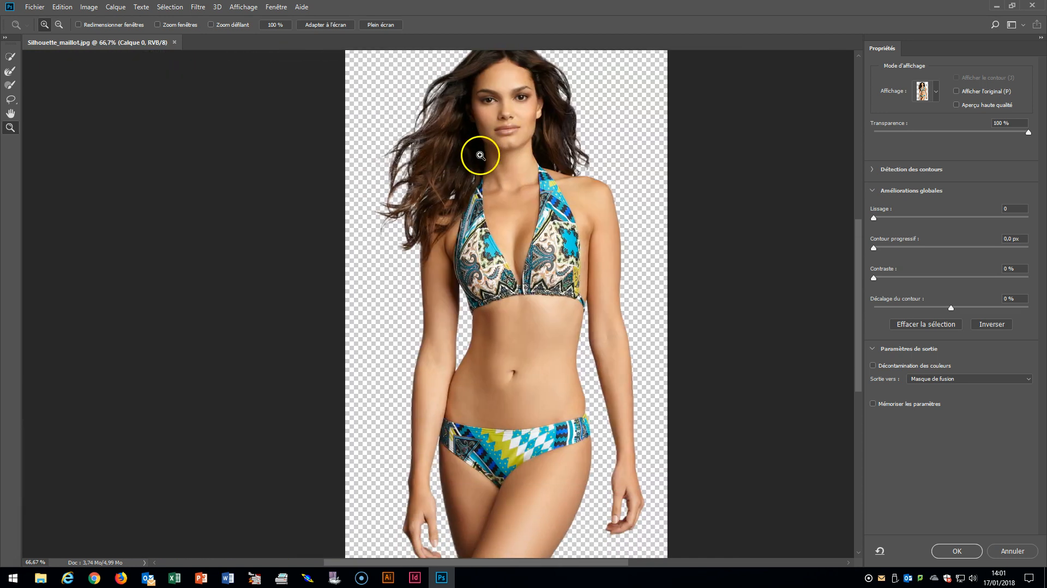
click(873, 365)
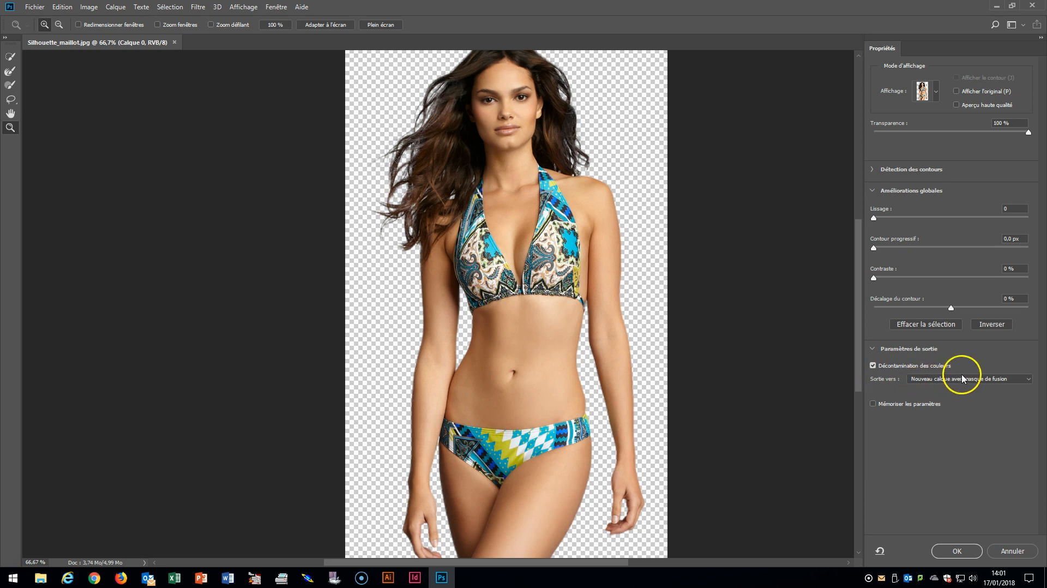
click(956, 551)
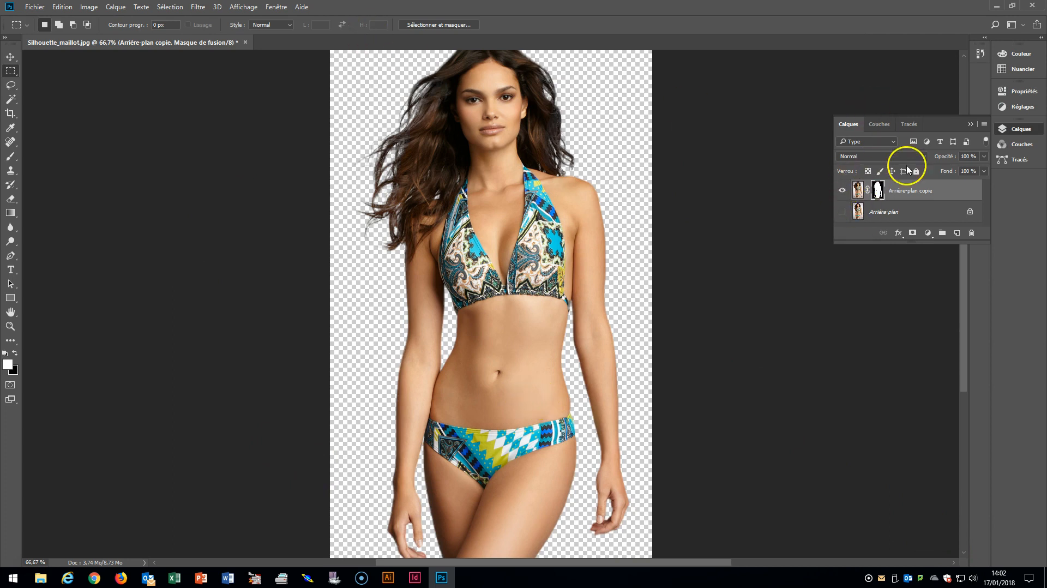
- Save the masked image with its layers as Silhouette_maillot.psd in the Cours 9 folder
click(36, 8)
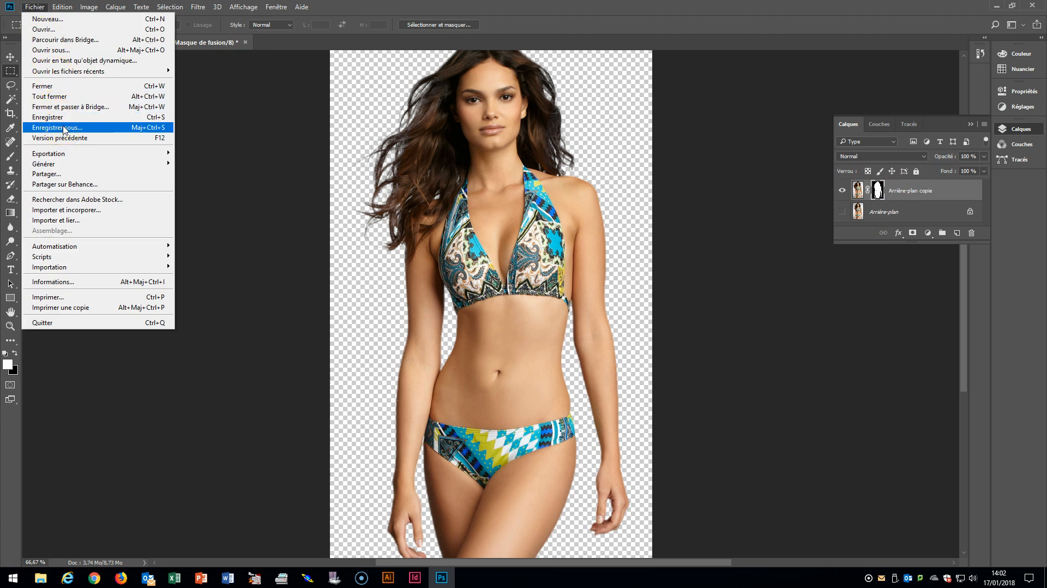
click(57, 128)
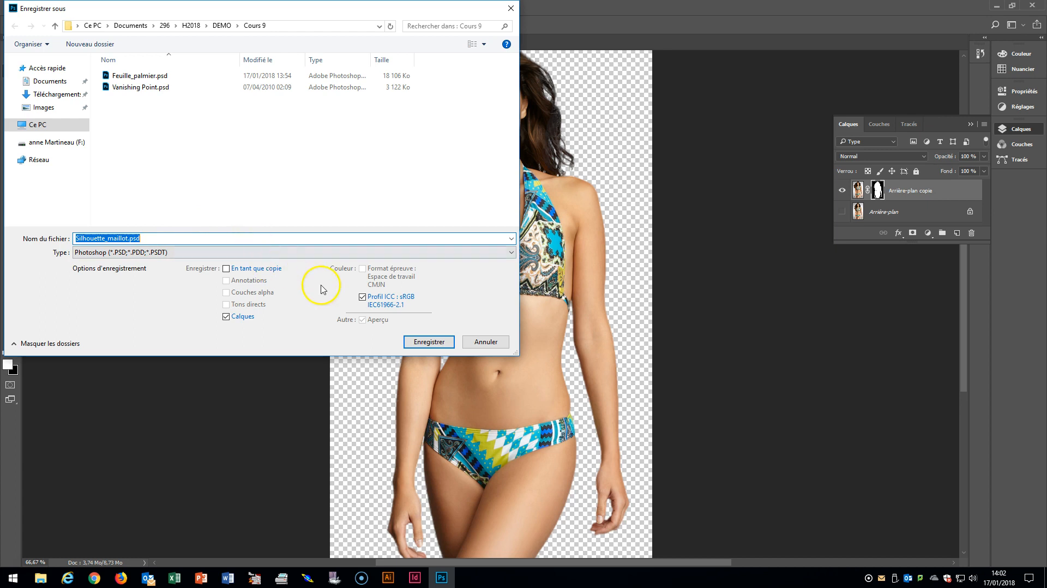
click(429, 342)
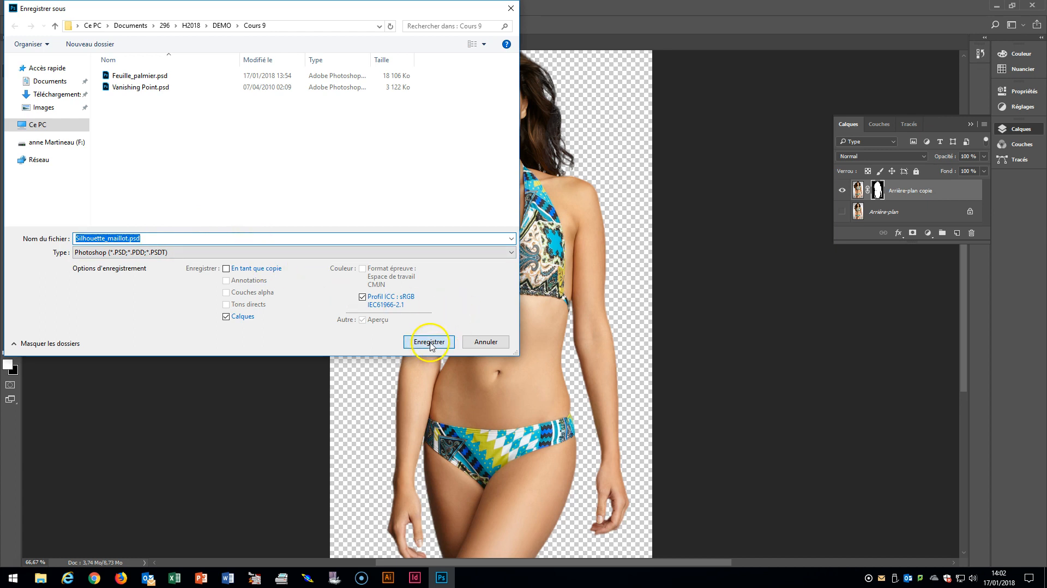
click(686, 177)
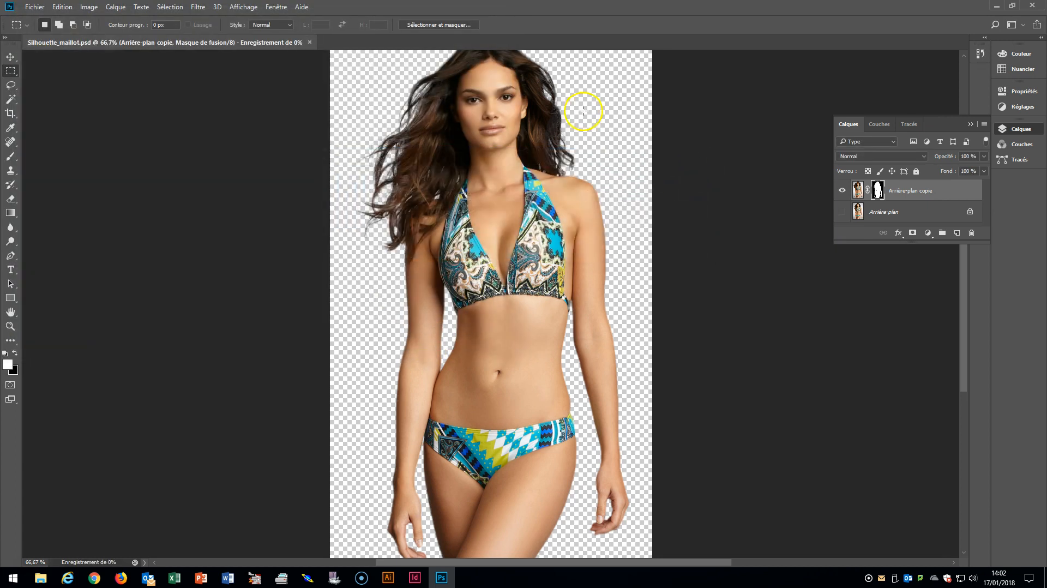
- Switch to Illustrator and import Silhouette_maillot.psd into the planche.ai beach layout
click(387, 578)
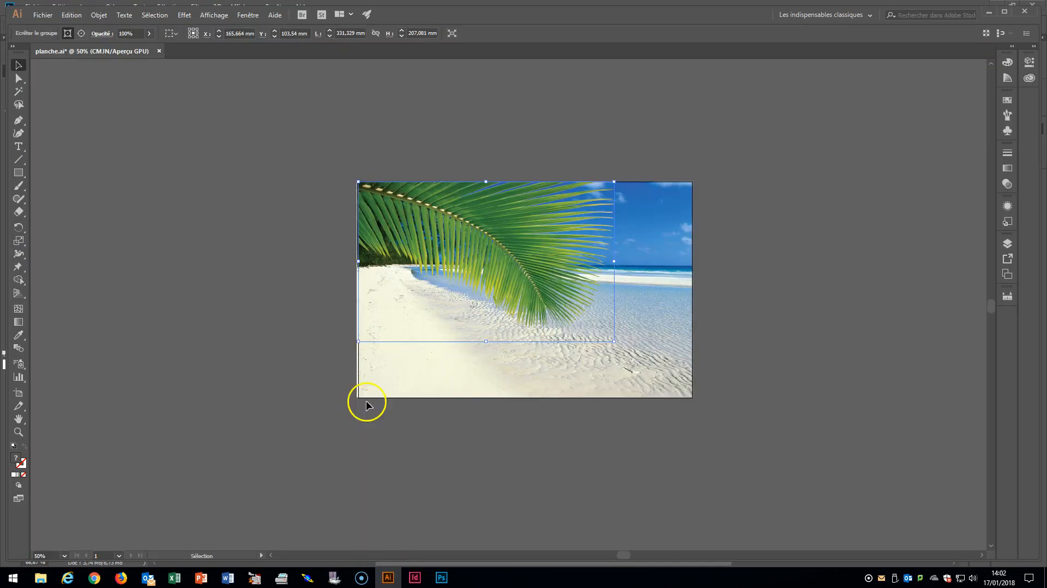
click(46, 16)
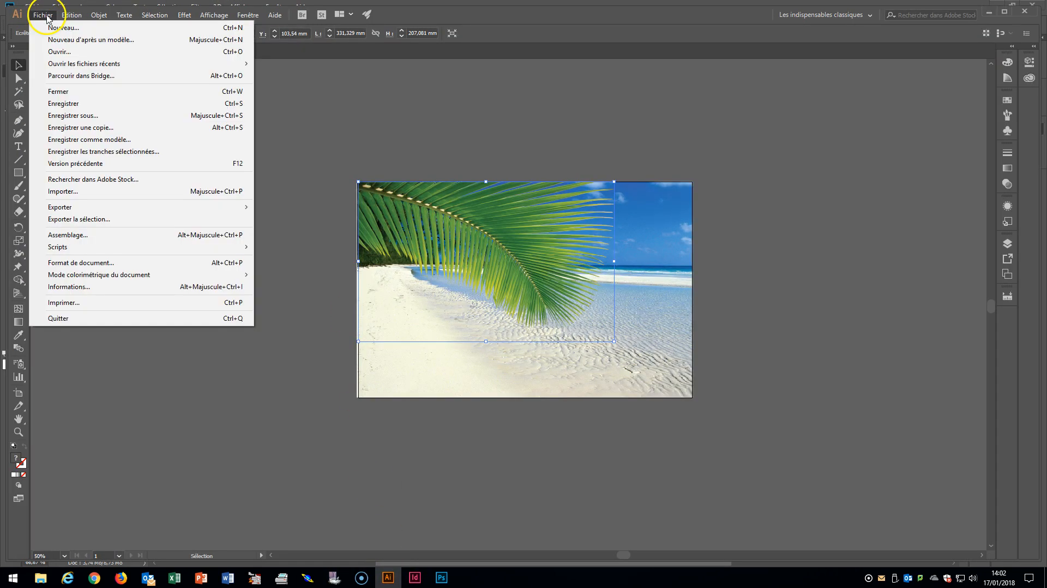
click(109, 192)
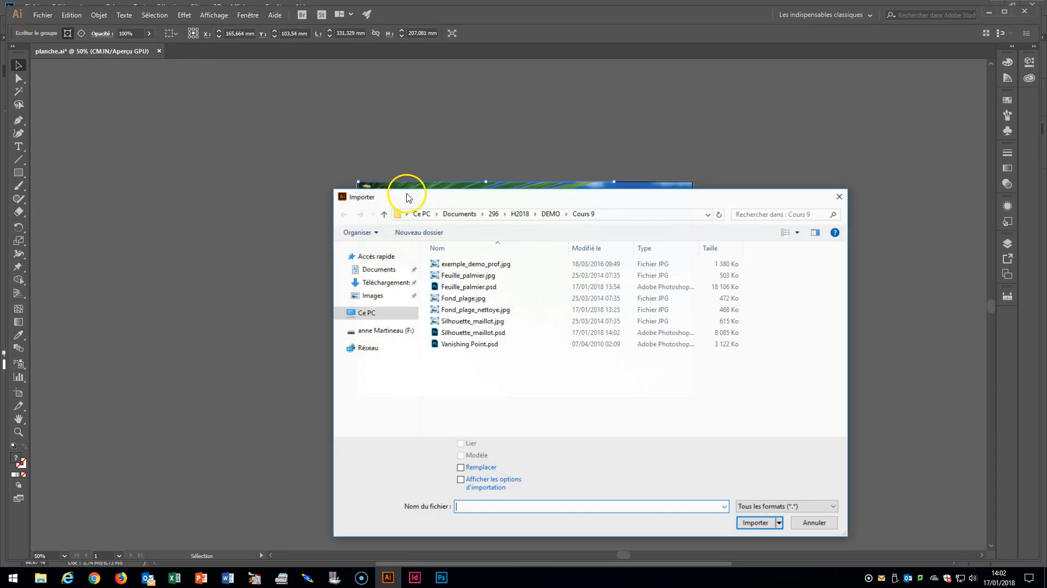
click(487, 332)
click(758, 523)
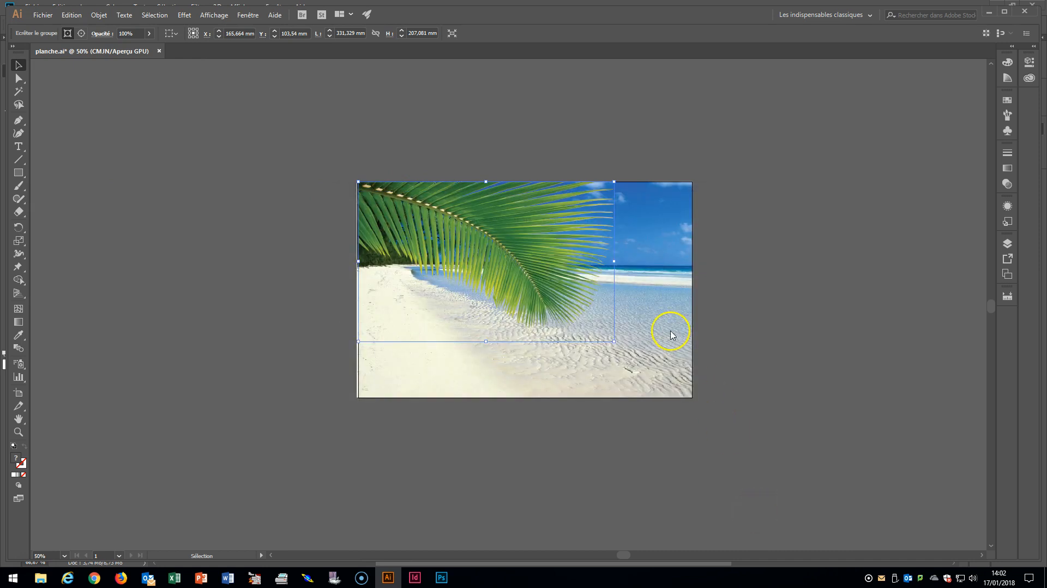
- Place the woman at the beach scene's lower right, aligned to the artboard's bottom edge, and enlarge her image to about 157 × 261 mm
click(559, 261)
drag(623, 355, 629, 298)
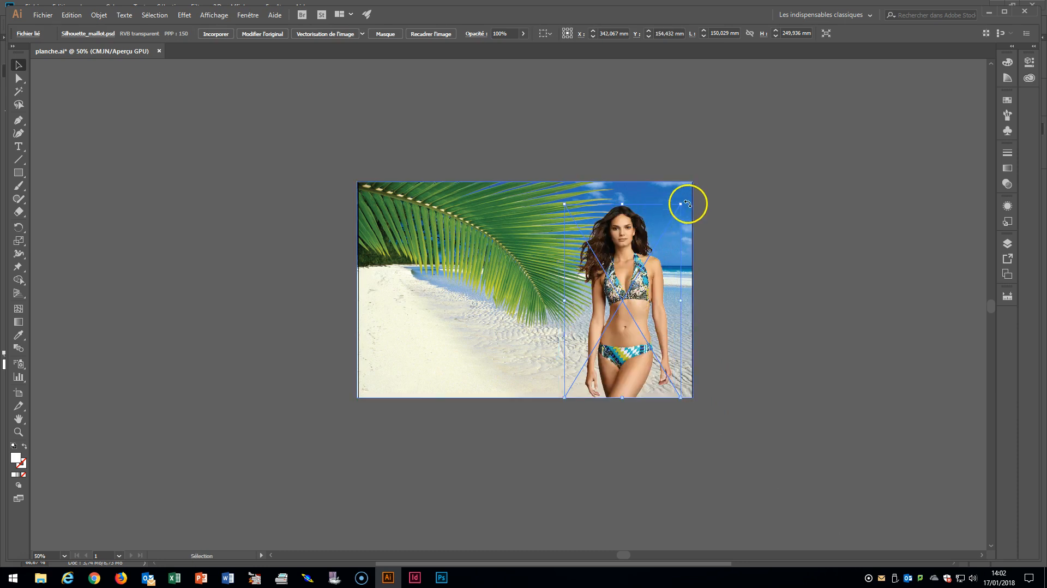
drag(679, 205, 687, 196)
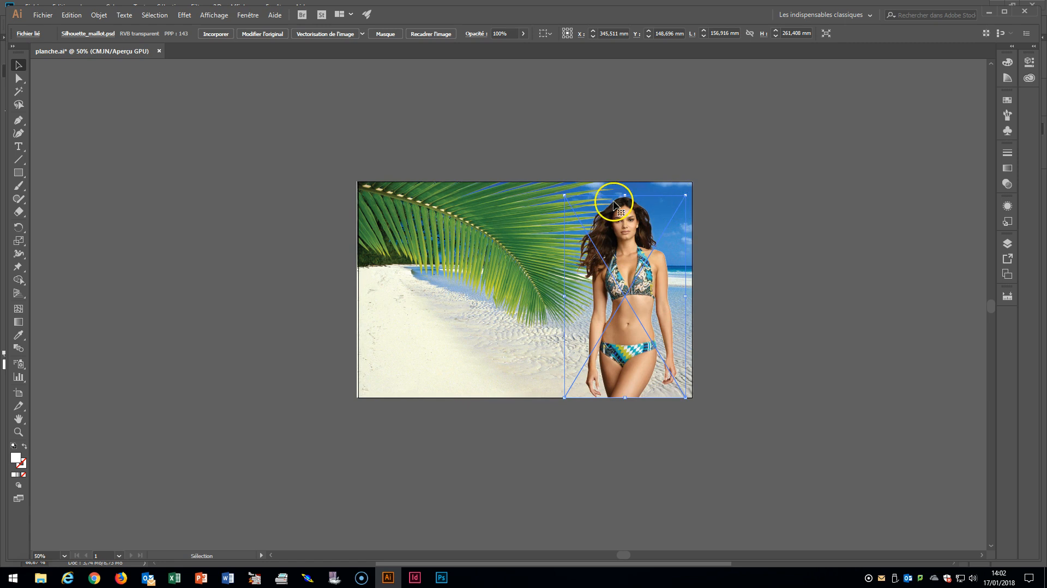